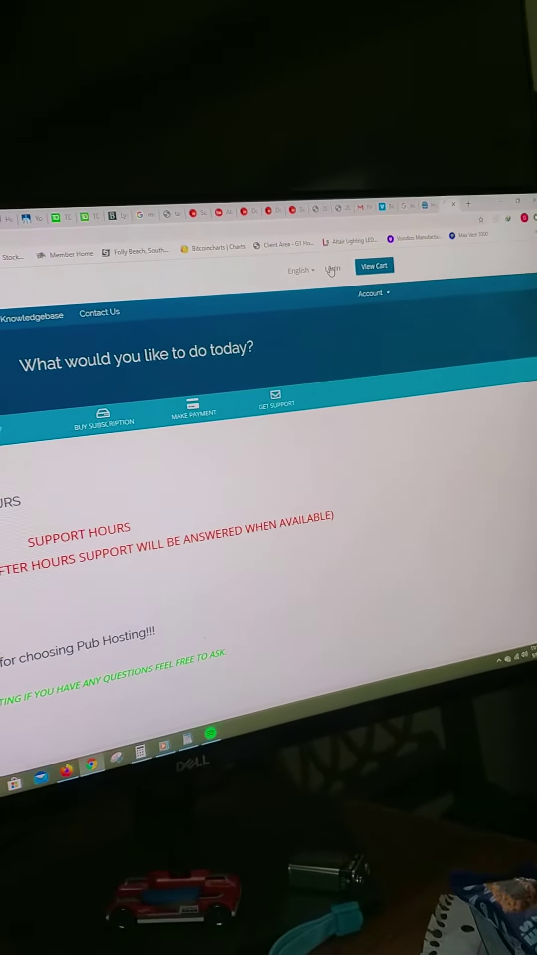
Sign in to the client area with the saved email and password
left_click(332, 270)
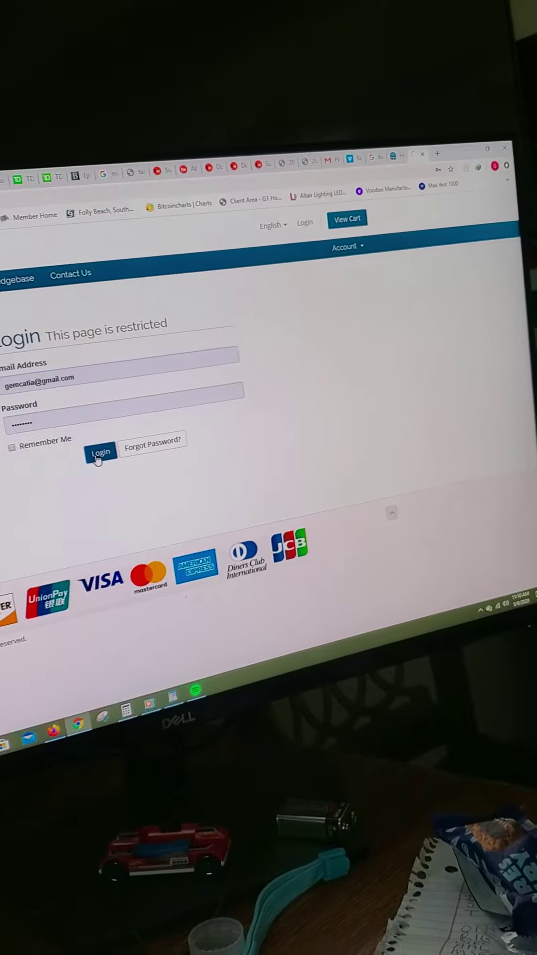
left_click(94, 462)
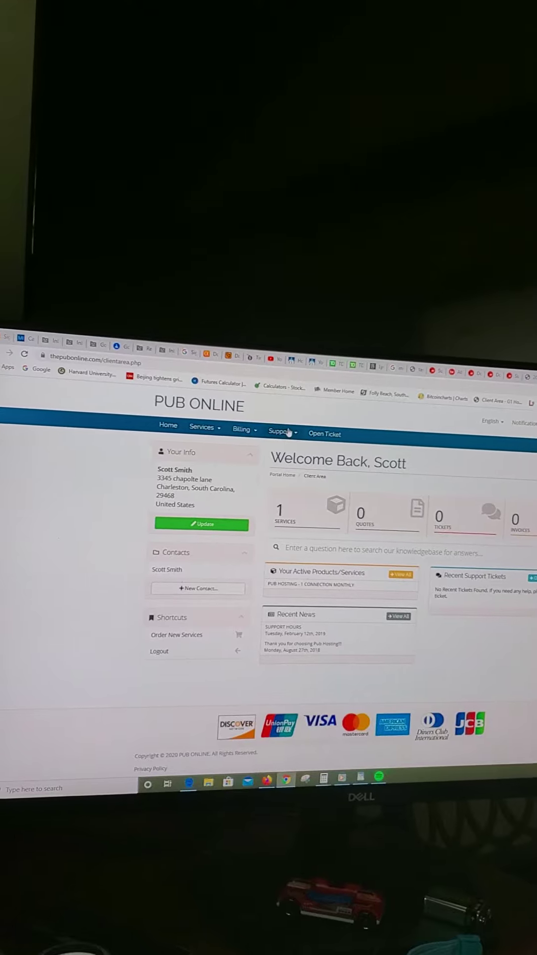
Browse the menus to reach My Products & Services, listing the two monthly connection plans
left_click(277, 427)
left_click(236, 434)
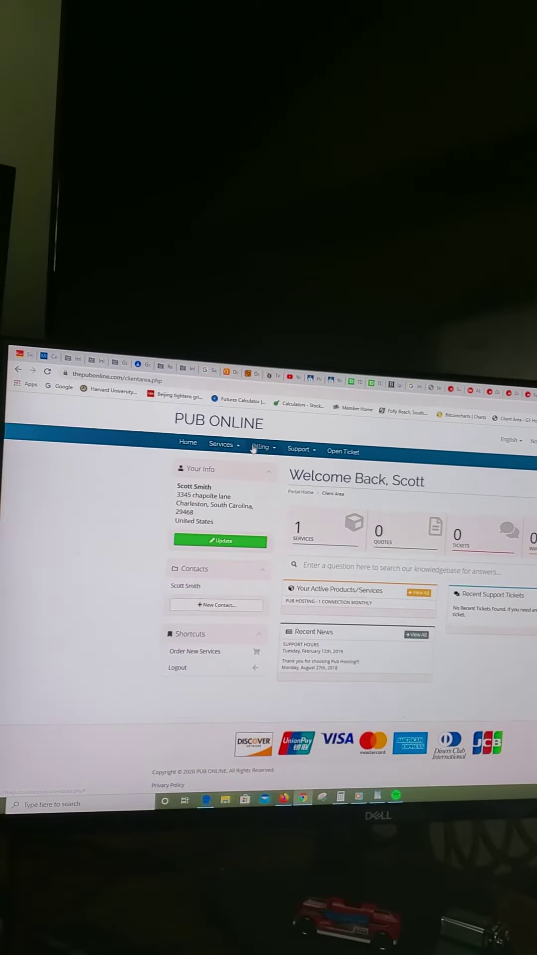
left_click(214, 439)
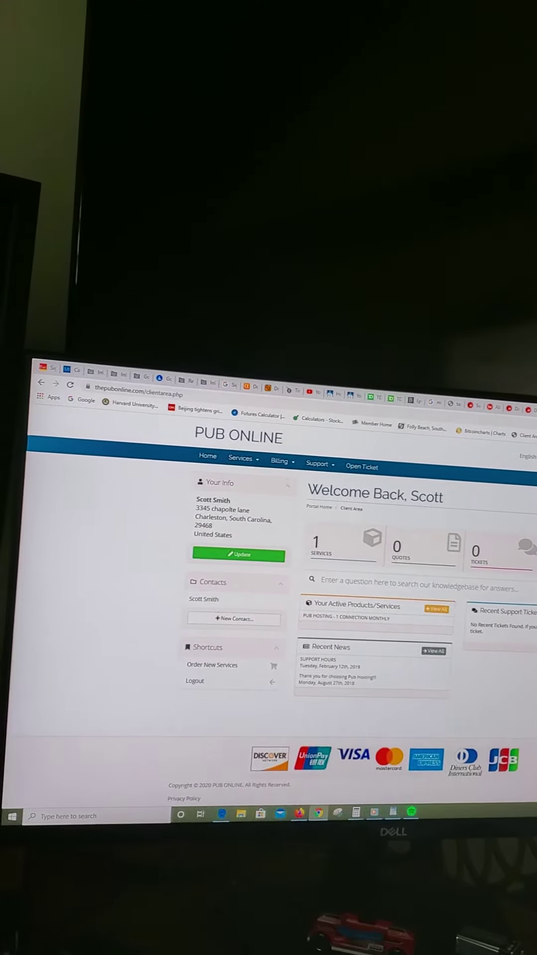
left_click(361, 550)
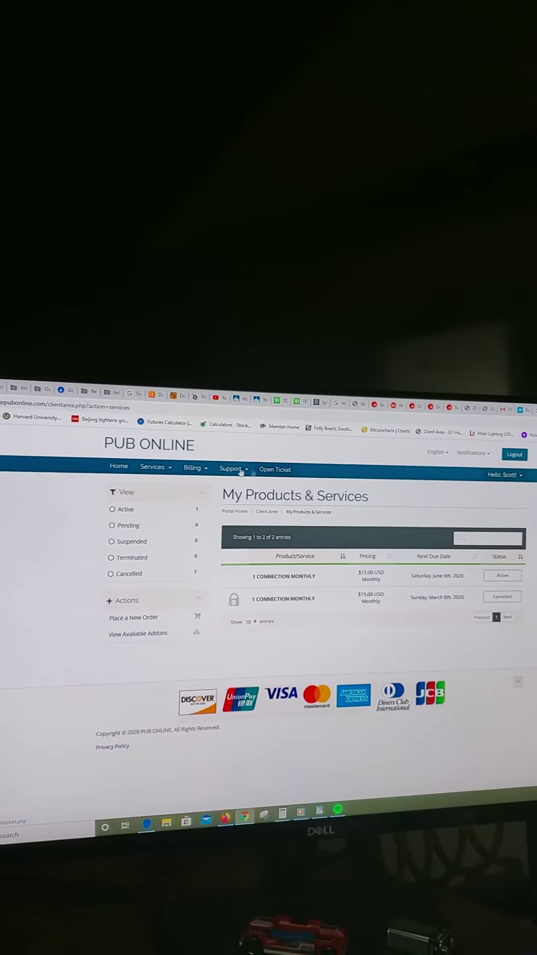
left_click(195, 468)
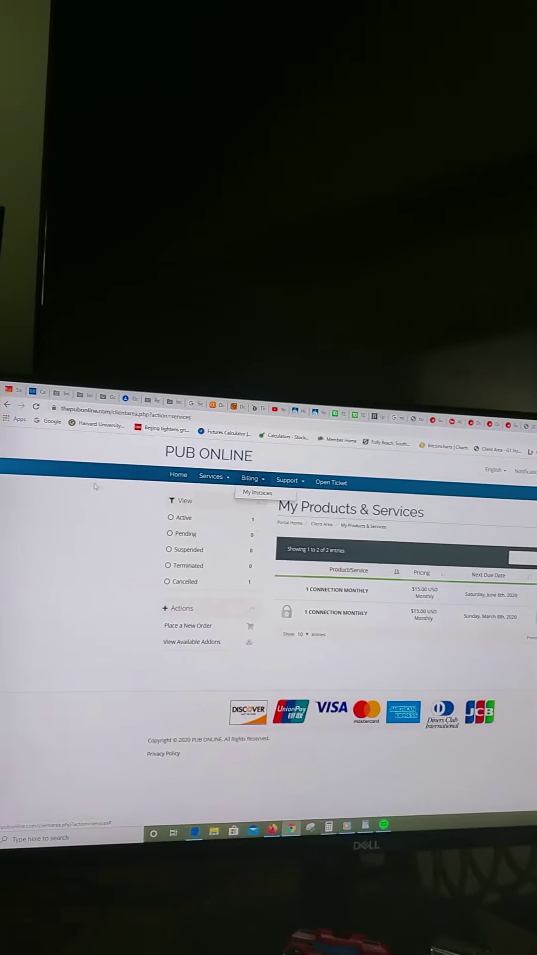
left_click(140, 506)
left_click(232, 485)
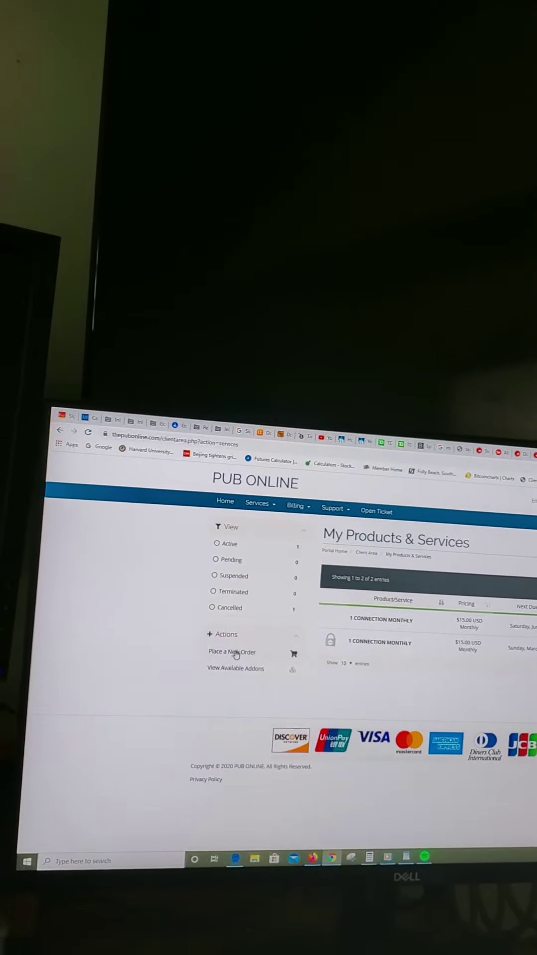
Choose 'Place a New Order' to load the PUB HOSTING packages in cart.php
left_click(236, 653)
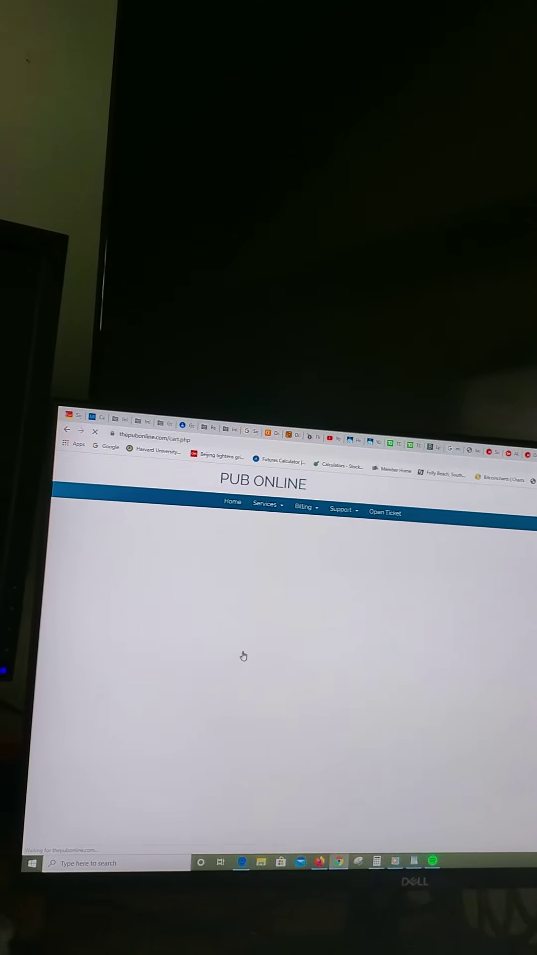